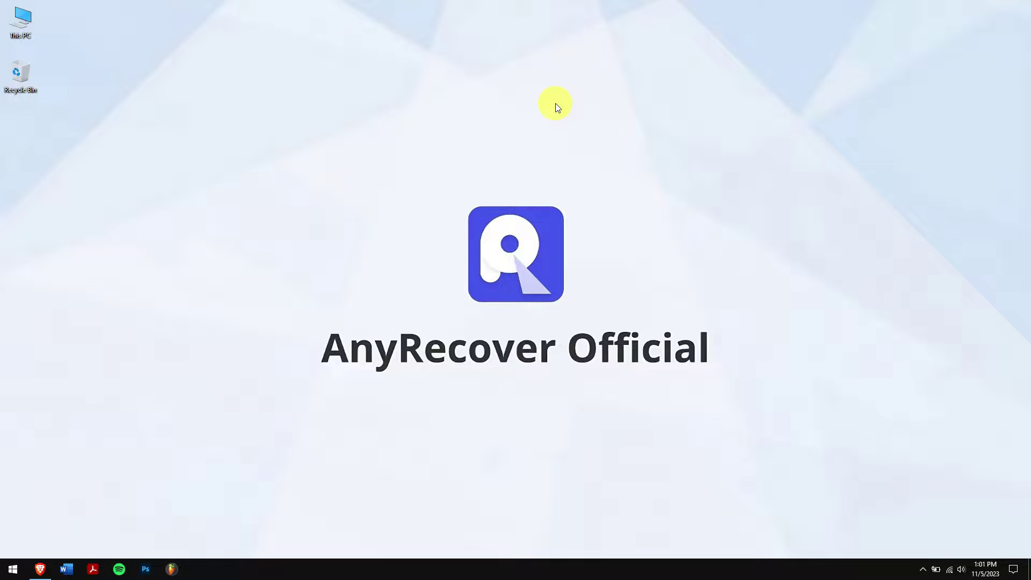
Open the WD Passport (F:) drive from This PC and show it holds 0 items.
{"action": "double_click", "coordinate": [26, 18]}
{"action": "left_click", "coordinate": [391, 272]}
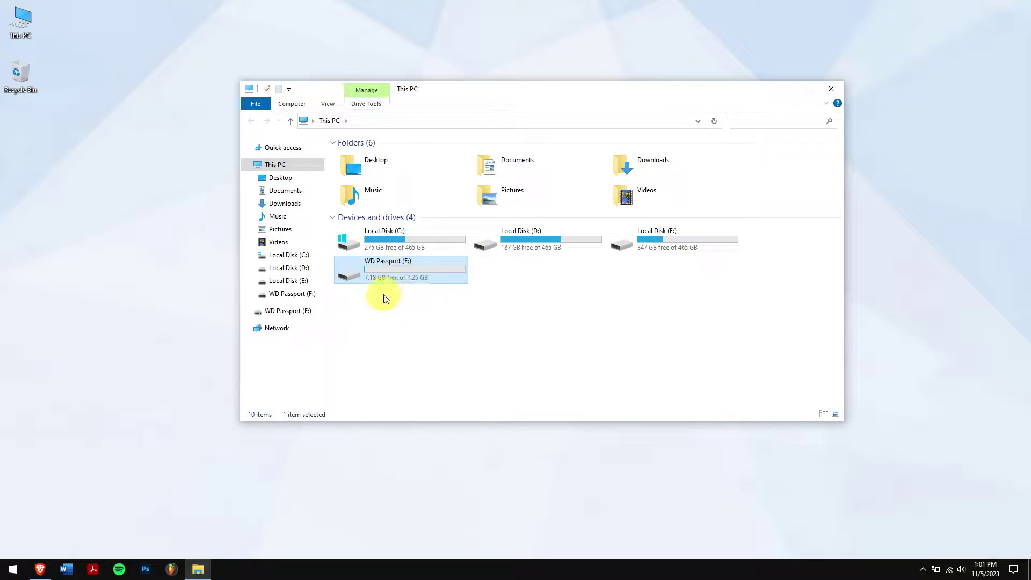
{"action": "left_click", "coordinate": [396, 279]}
{"action": "double_click", "coordinate": [395, 278]}
{"action": "left_click_drag", "start_coordinate": [366, 260], "coordinate": [665, 142]}
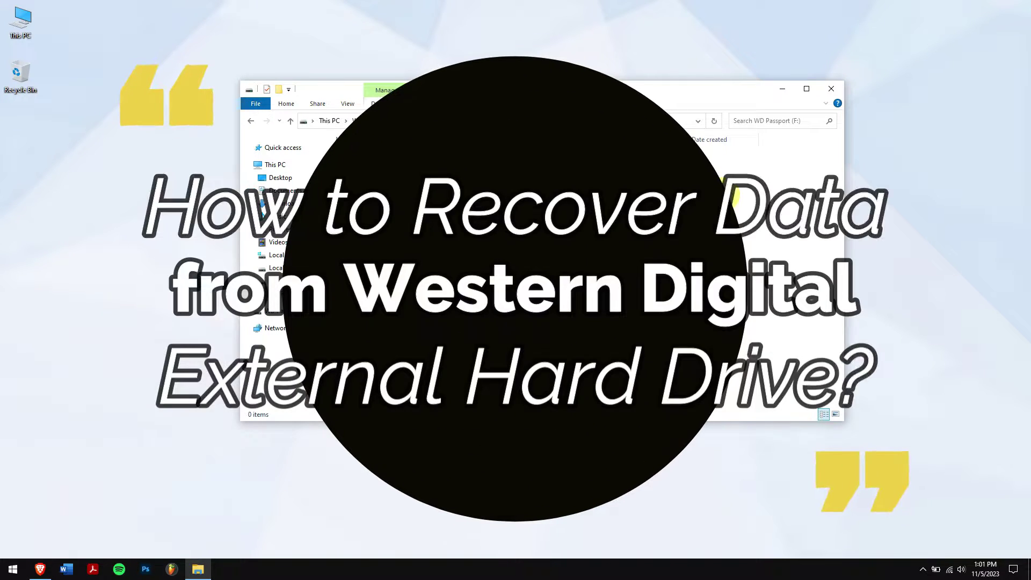
Close the empty F: drive window and refresh the desktop.
{"action": "left_click", "coordinate": [833, 89]}
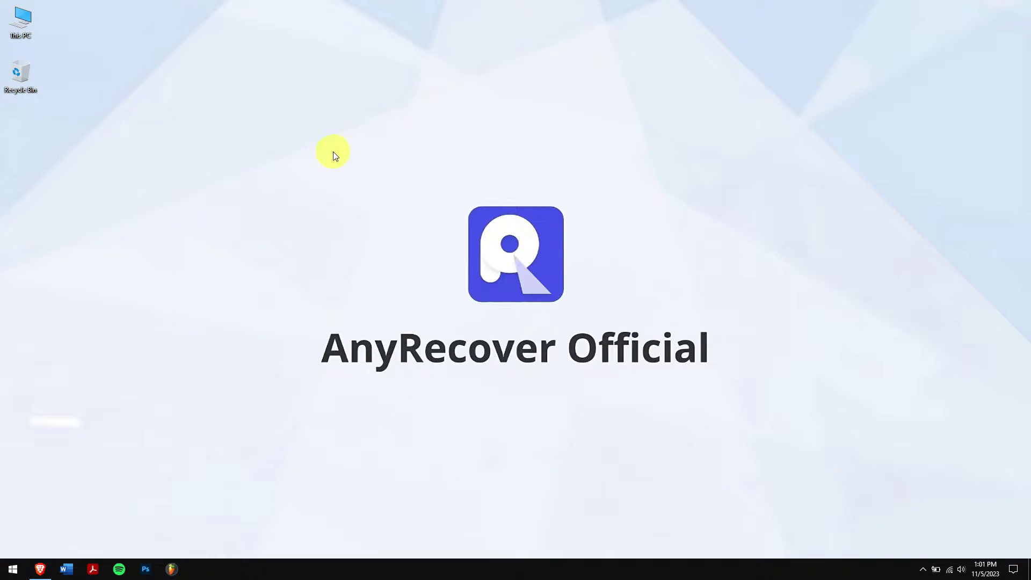
{"action": "right_click", "coordinate": [337, 153]}
{"action": "left_click", "coordinate": [385, 183]}
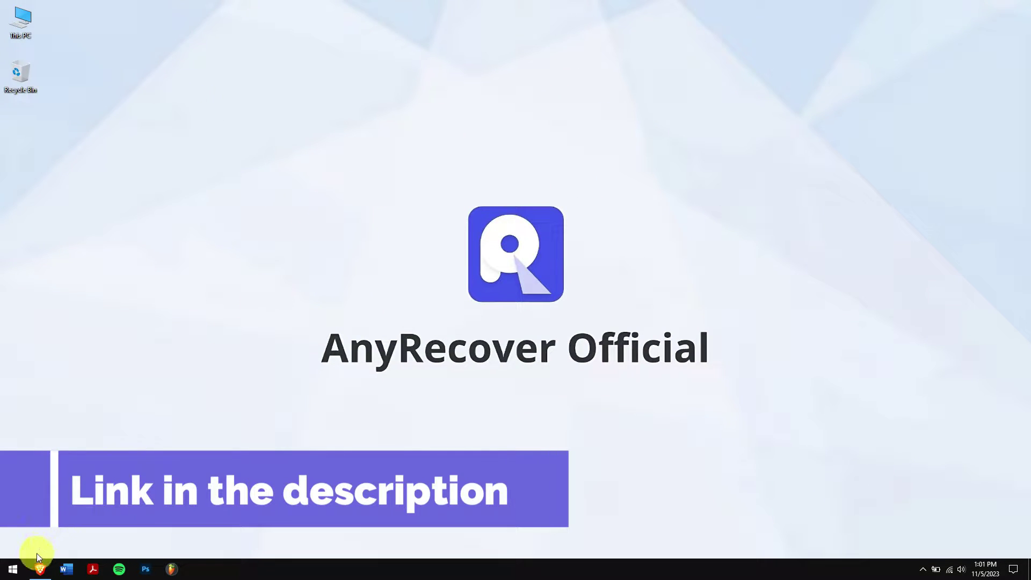
Bring up the anyrecover.com homepage in Brave, then minimize it and refresh the desktop.
{"action": "left_click", "coordinate": [40, 569]}
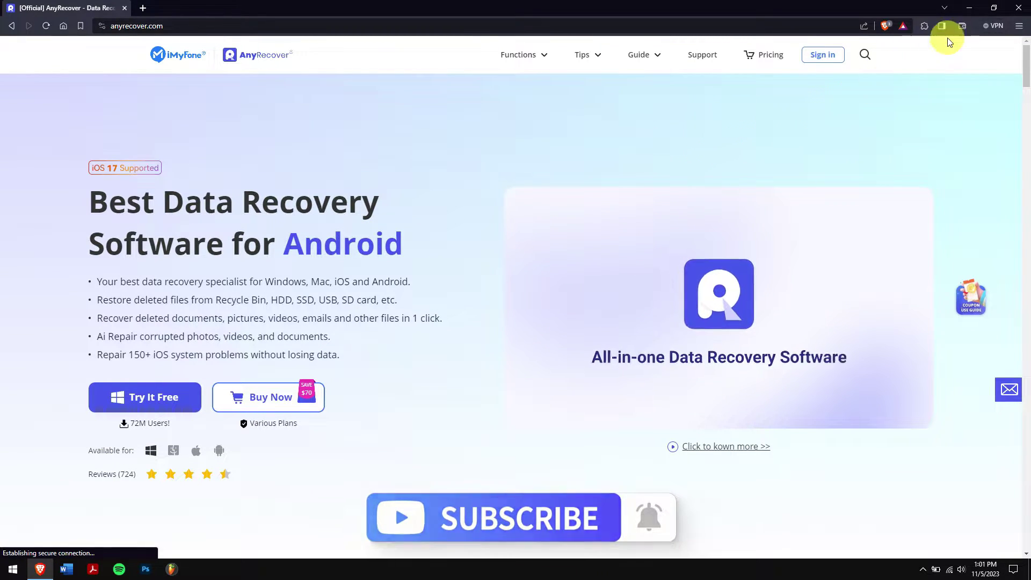
{"action": "left_click", "coordinate": [969, 11]}
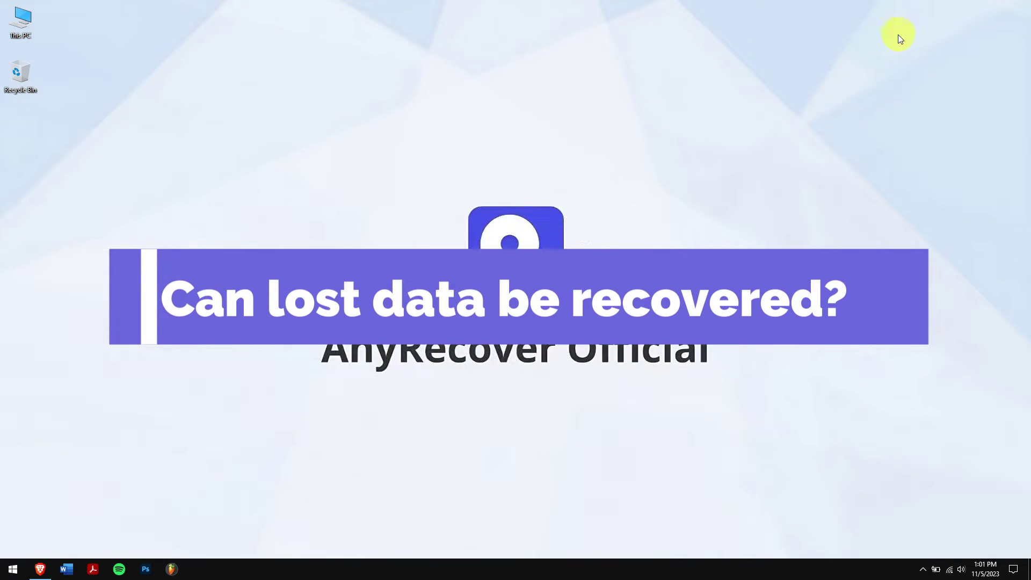
{"action": "right_click", "coordinate": [356, 145]}
{"action": "left_click", "coordinate": [416, 175]}
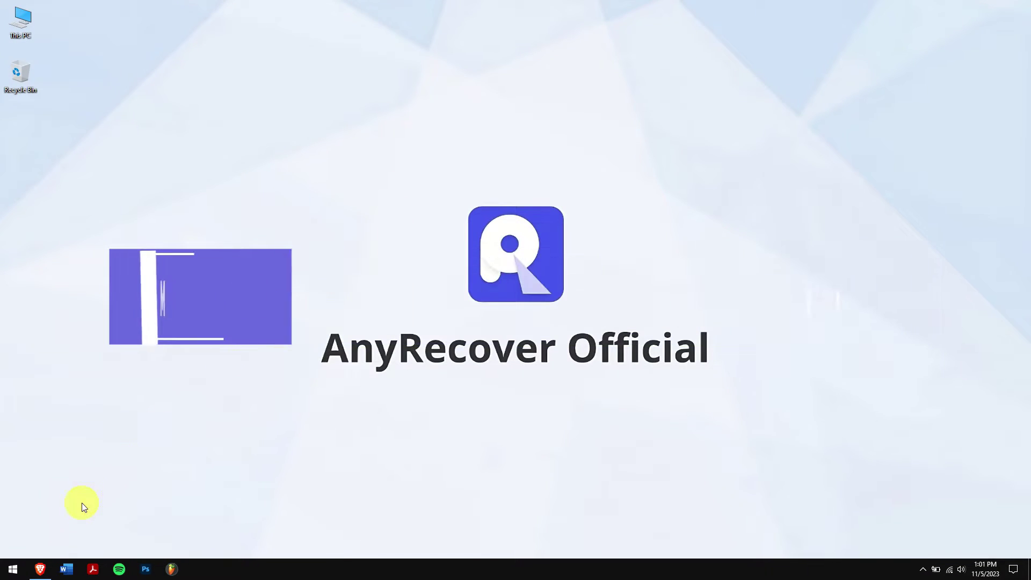
Autoscroll the anyrecover.com homepage down to the Hard Drive/PC section, then minimize Brave.
{"action": "left_click", "coordinate": [39, 565]}
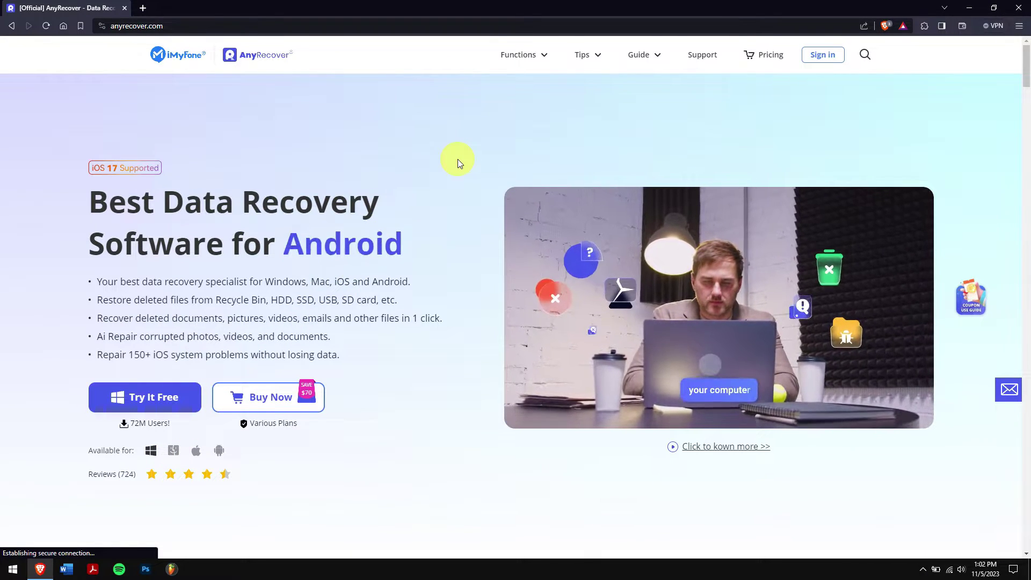
{"action": "middle_click", "coordinate": [458, 159]}
{"action": "scroll", "coordinate": [459, 167], "scroll_direction": "down", "scroll_amount": 1}
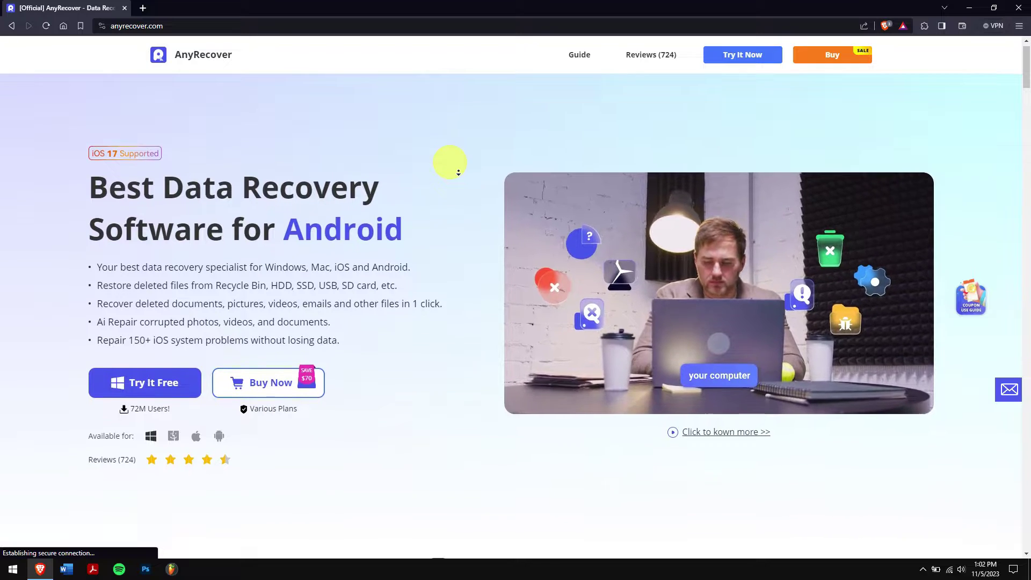
{"action": "scroll", "coordinate": [458, 171], "scroll_direction": "down", "scroll_amount": 1}
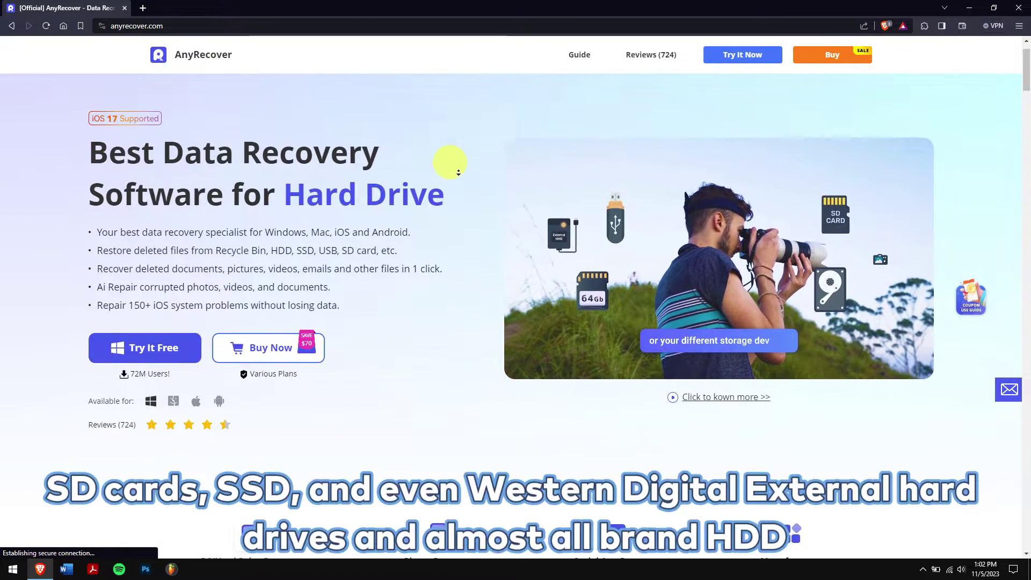
{"action": "scroll", "coordinate": [459, 172], "scroll_direction": "down", "scroll_amount": 1}
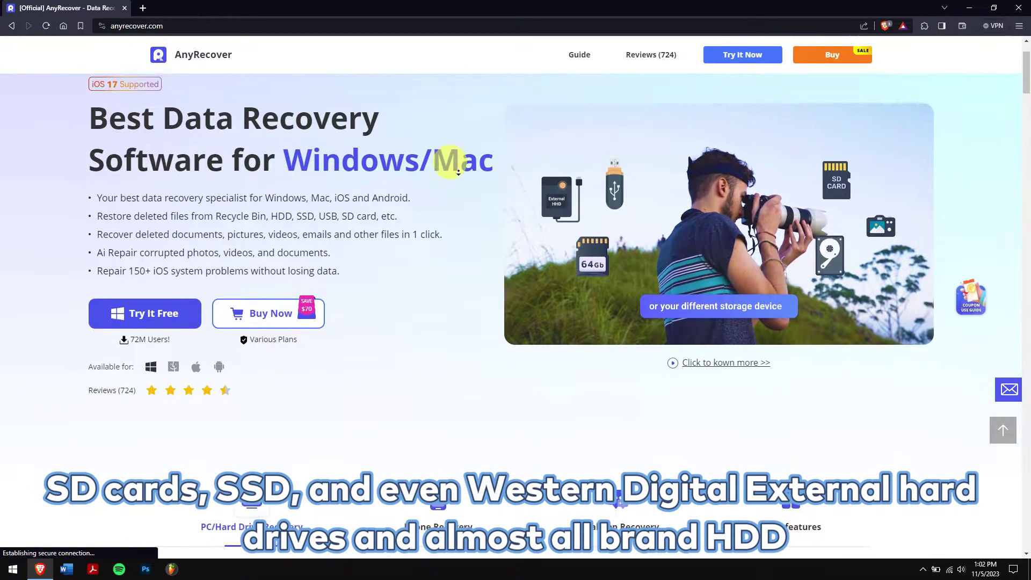
{"action": "scroll", "coordinate": [458, 172], "scroll_direction": "down", "scroll_amount": 1}
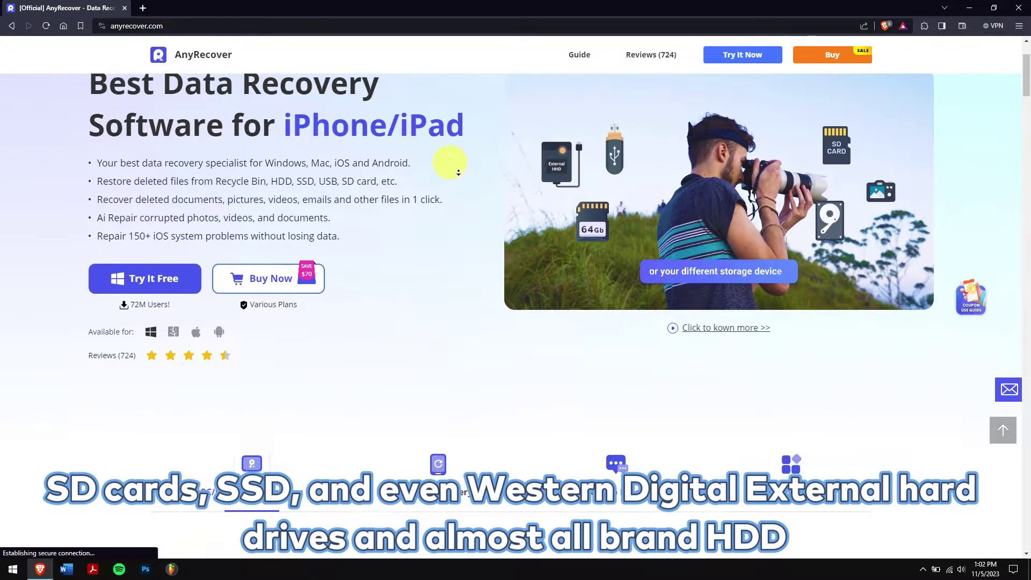
{"action": "scroll", "coordinate": [458, 172], "scroll_direction": "down", "scroll_amount": 1}
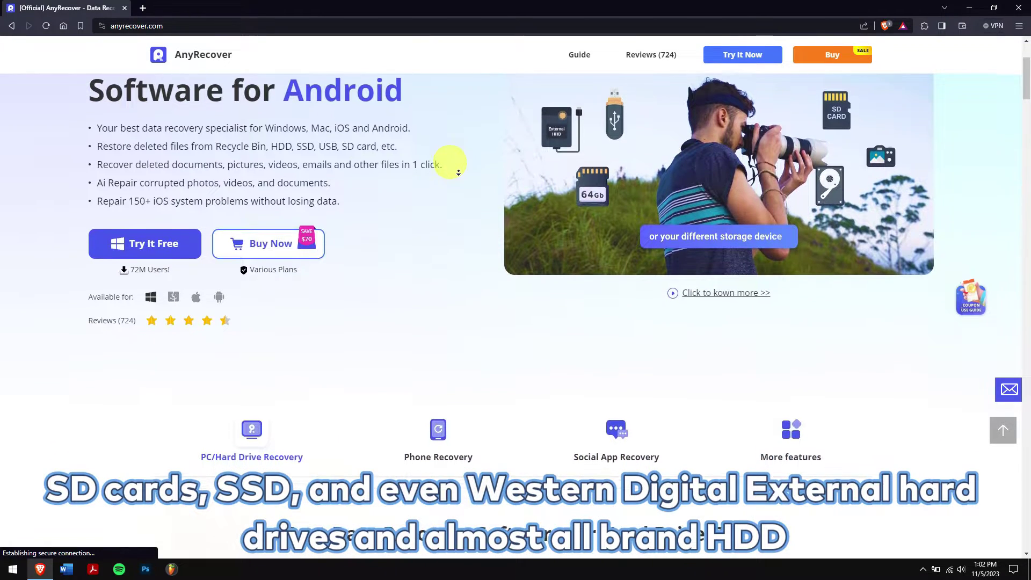
{"action": "scroll", "coordinate": [458, 172], "scroll_direction": "down", "scroll_amount": 1}
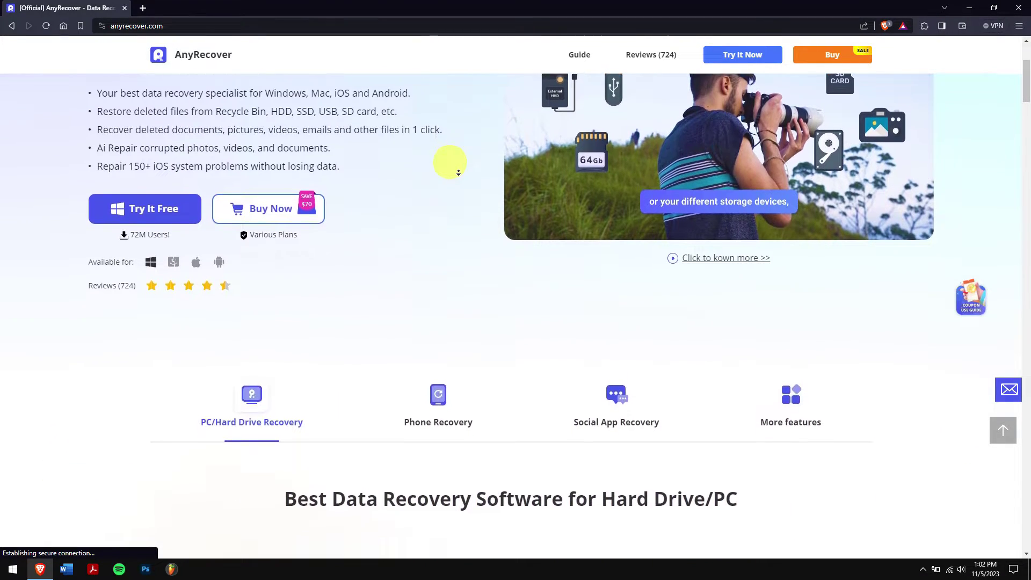
{"action": "scroll", "coordinate": [458, 172], "scroll_direction": "down", "scroll_amount": 1}
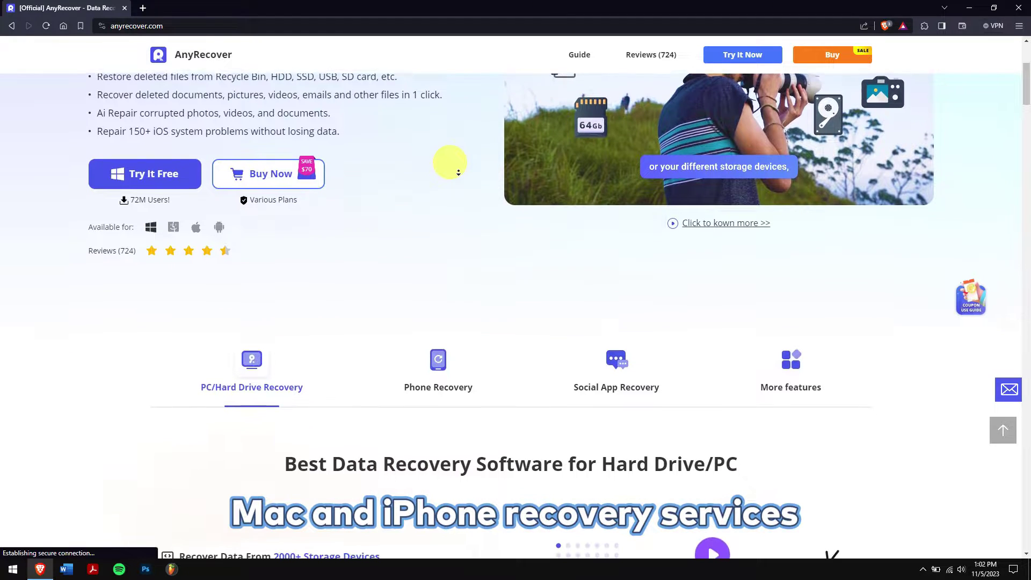
{"action": "scroll", "coordinate": [458, 172], "scroll_direction": "down", "scroll_amount": 1}
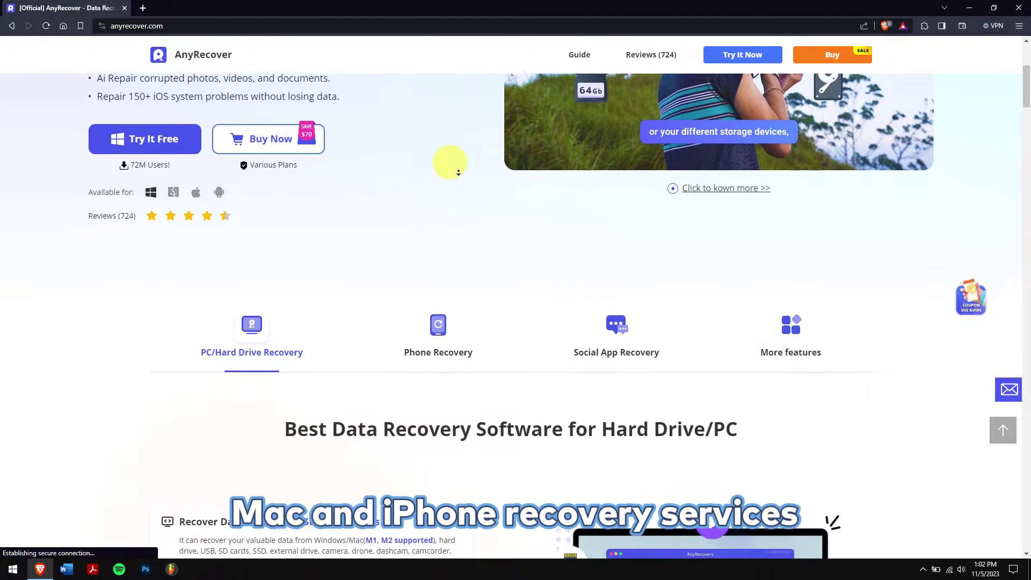
{"action": "scroll", "coordinate": [458, 172], "scroll_direction": "down", "scroll_amount": 1}
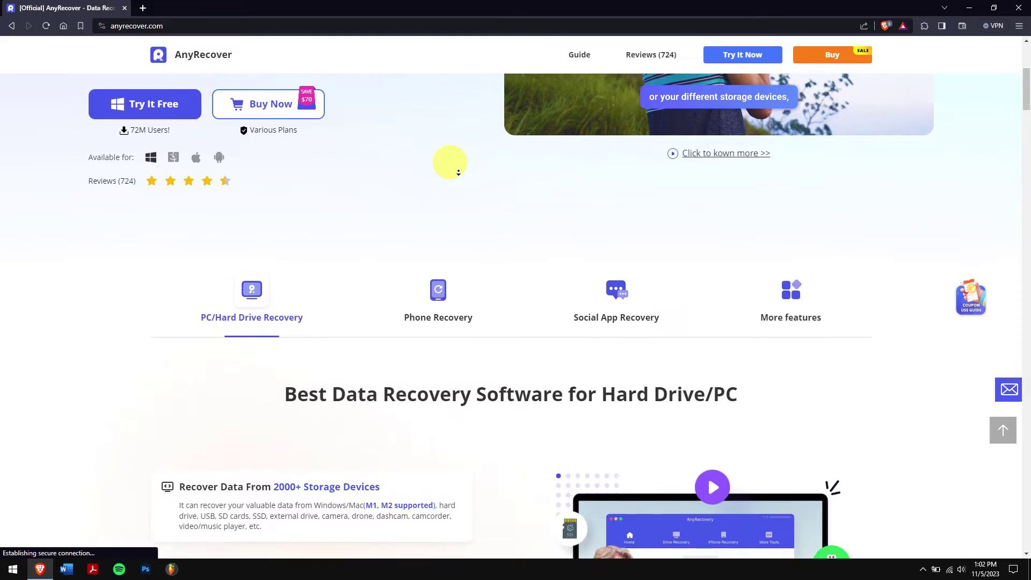
{"action": "scroll", "coordinate": [458, 172], "scroll_direction": "down", "scroll_amount": 1}
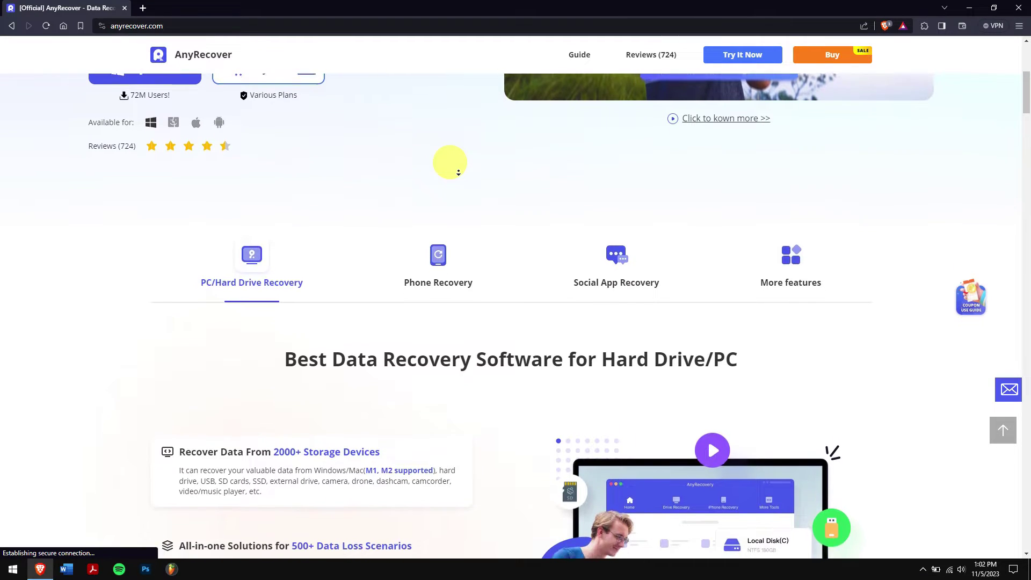
{"action": "scroll", "coordinate": [458, 172], "scroll_direction": "down", "scroll_amount": 1}
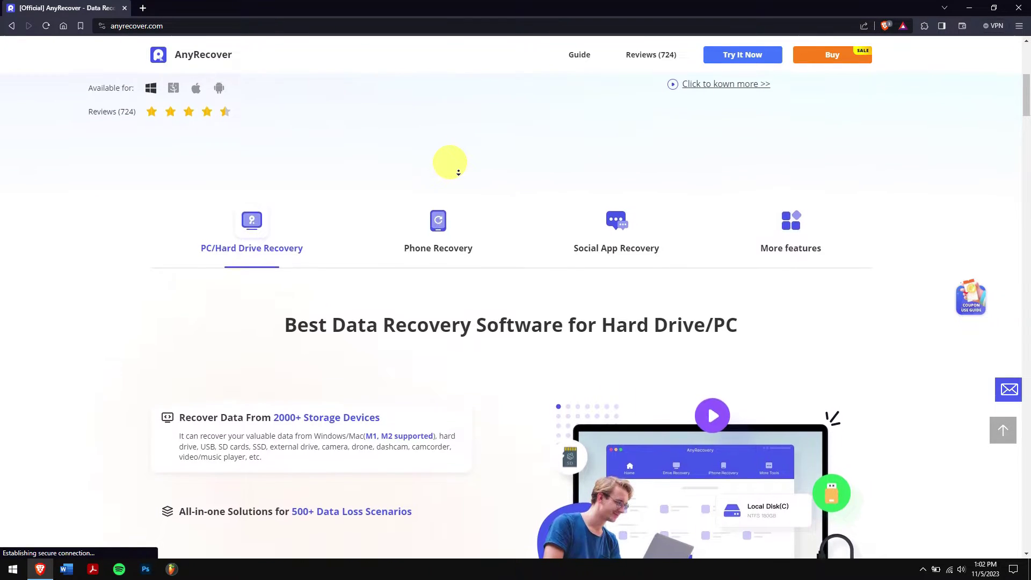
{"action": "scroll", "coordinate": [458, 172], "scroll_direction": "down", "scroll_amount": 1}
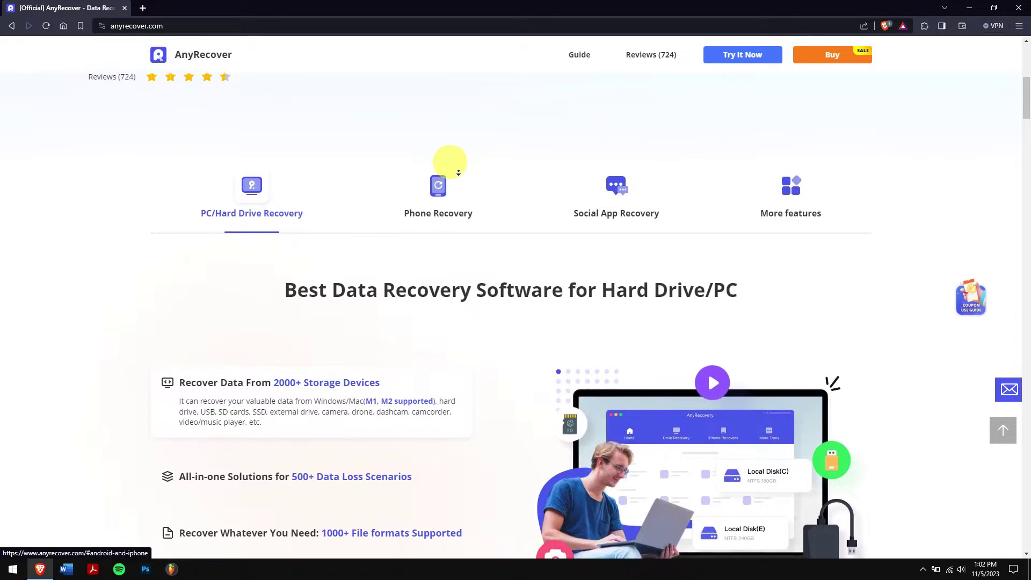
{"action": "scroll", "coordinate": [458, 172], "scroll_direction": "down", "scroll_amount": 1}
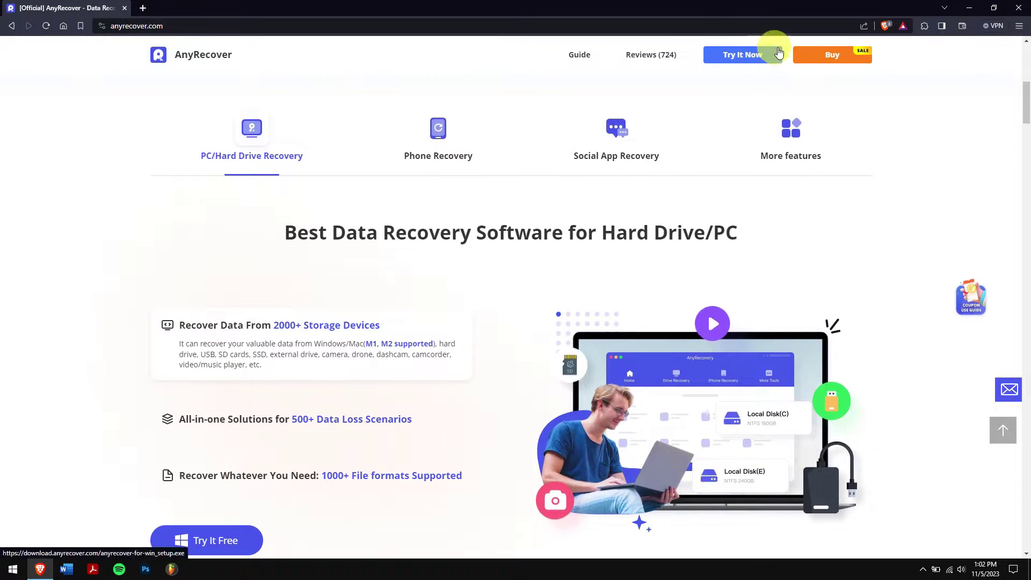
{"action": "left_click", "coordinate": [967, 8]}
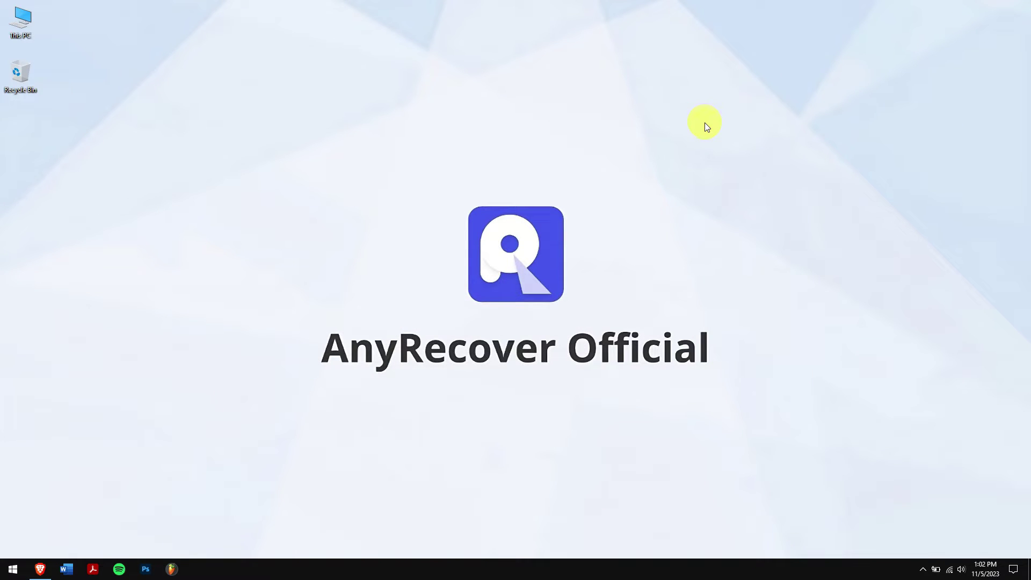
Launch AnyRecover Data Recovery from the Start search.
{"action": "key", "text": "super"}
{"action": "type", "text": "anyrecover"}
{"action": "key", "text": "Return"}
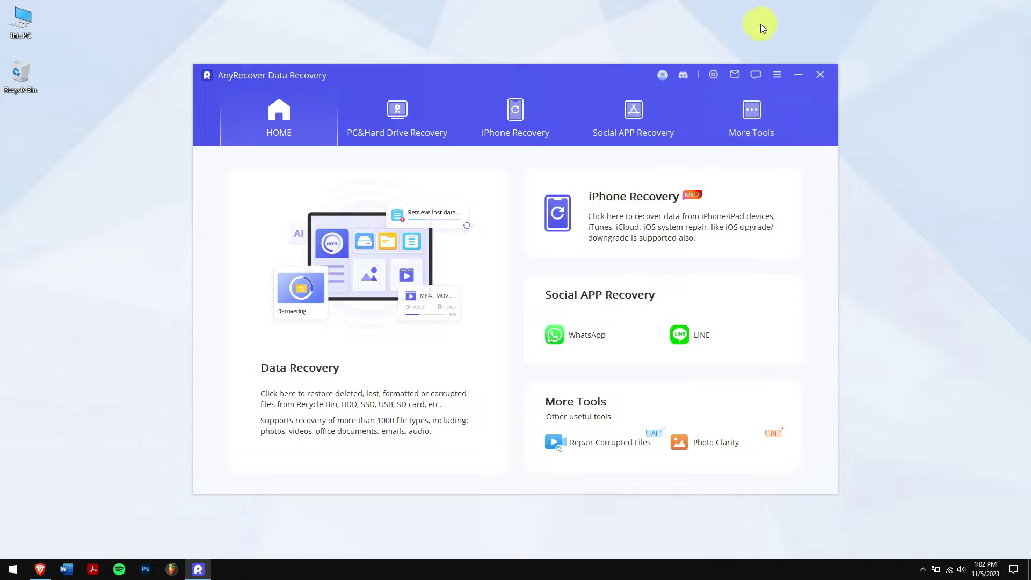
Scan the WD Passport (F) drive from the PC&Hard Drive Recovery tab.
{"action": "left_click", "coordinate": [403, 122]}
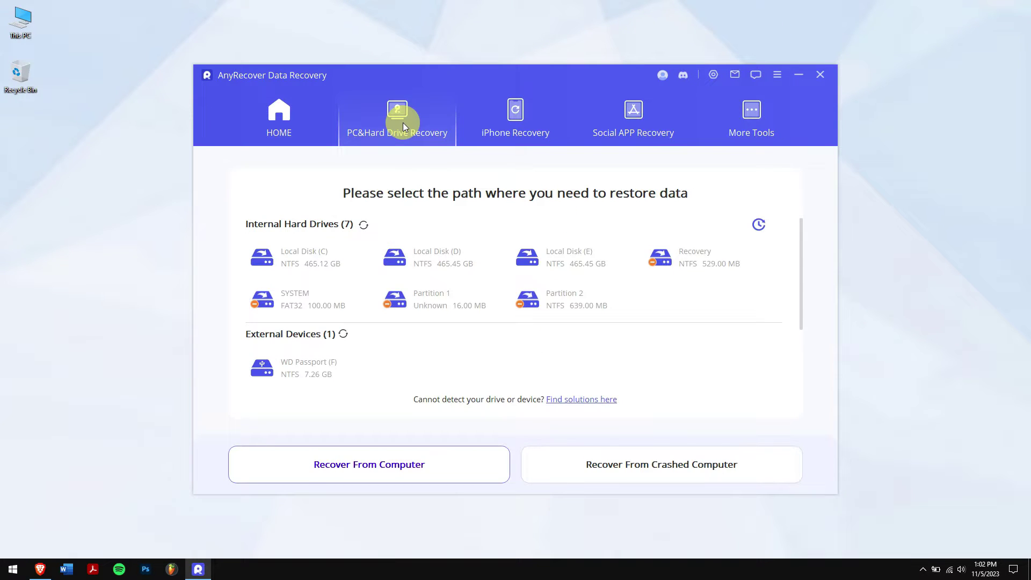
{"action": "mouse_move", "coordinate": [285, 369]}
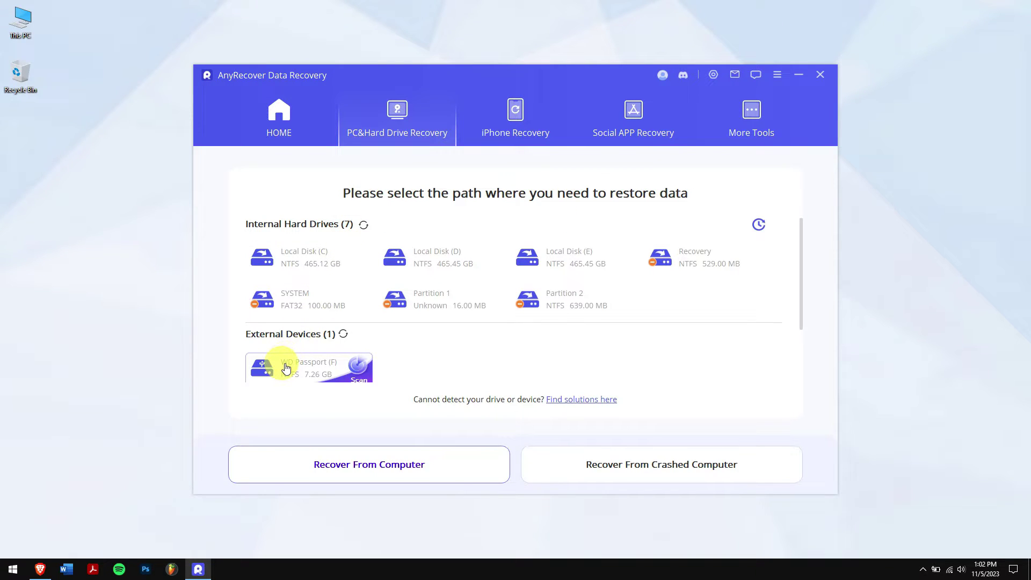
{"action": "left_click", "coordinate": [286, 368]}
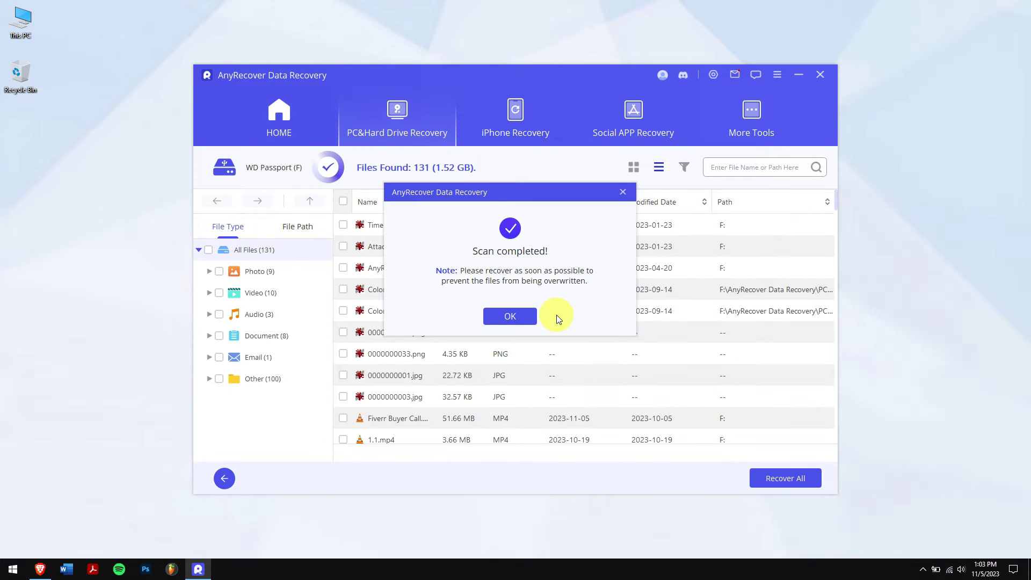
Dismiss the scan notice and mark TimeFrame.jpeg, Attack-Switch.jpeg and the Fiverr Buyer Call video.
{"action": "left_click", "coordinate": [510, 316]}
{"action": "left_click", "coordinate": [343, 224]}
{"action": "left_click", "coordinate": [343, 246]}
{"action": "left_click", "coordinate": [343, 418]}
Mark the contacts CSV, Podcast Script.docx and Voiceovers.pdf documents, then return to the photos.
{"action": "scroll", "coordinate": [344, 376], "scroll_direction": "down", "scroll_amount": 3}
{"action": "left_click", "coordinate": [266, 336]}
{"action": "left_click", "coordinate": [343, 224]}
{"action": "left_click", "coordinate": [343, 246]}
{"action": "left_click", "coordinate": [343, 289]}
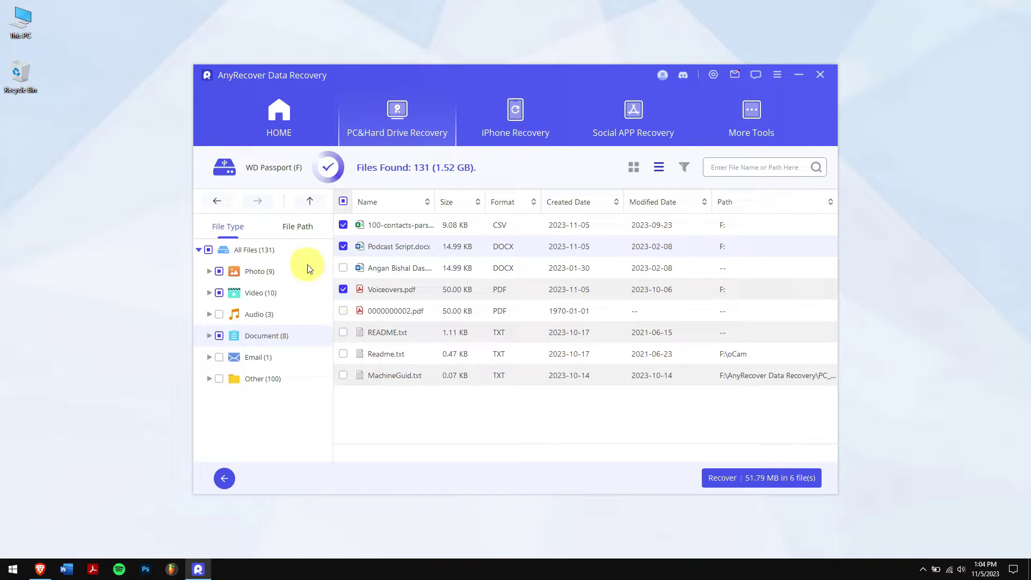
{"action": "left_click", "coordinate": [259, 272]}
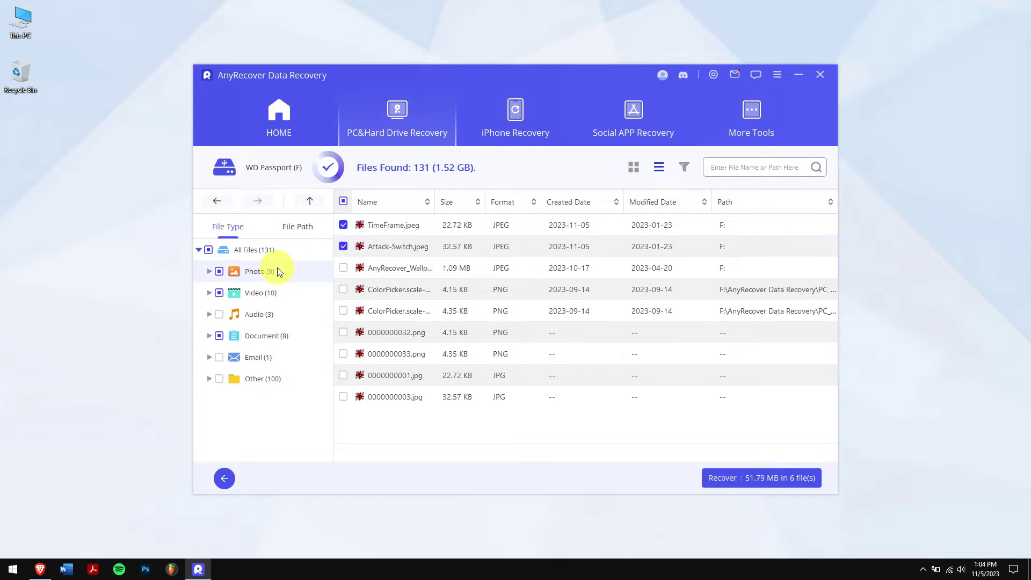
Preview and close TimeFrame.jpeg, then show photos as thumbnails with the all-files filter confirmed.
{"action": "double_click", "coordinate": [425, 226]}
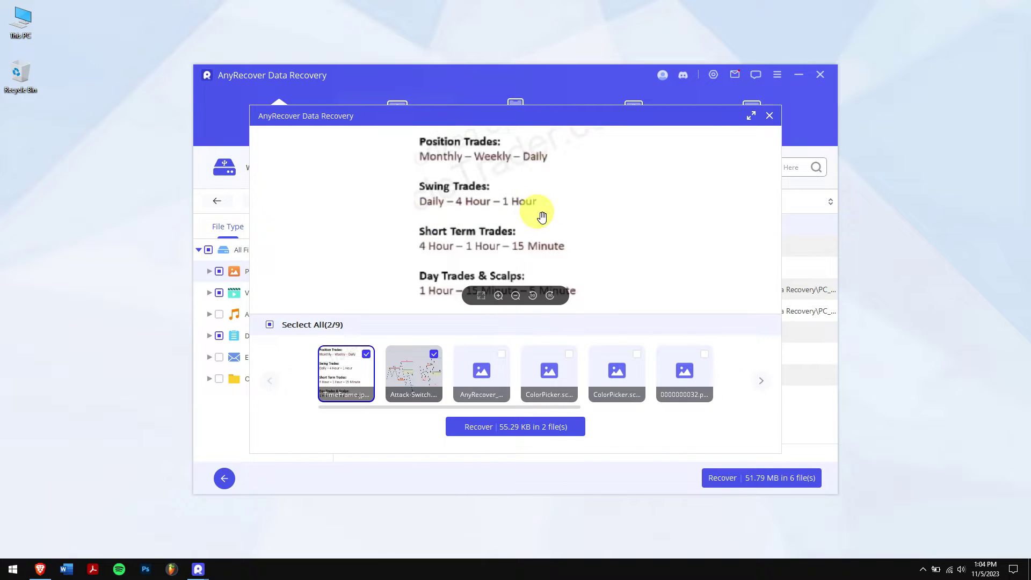
{"action": "left_click", "coordinate": [770, 116]}
{"action": "left_click", "coordinate": [634, 168]}
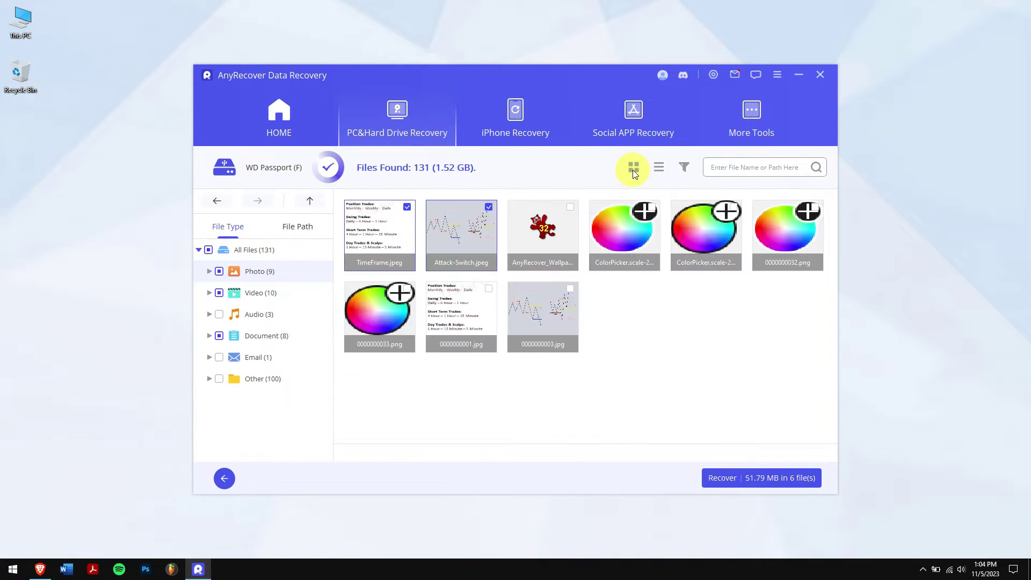
{"action": "left_click", "coordinate": [684, 168]}
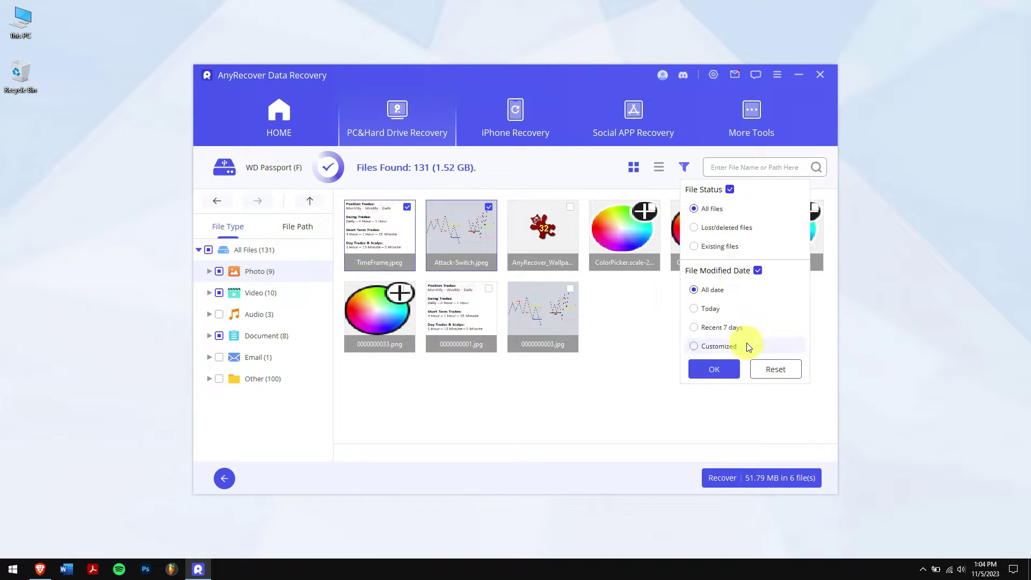
{"action": "left_click", "coordinate": [717, 370]}
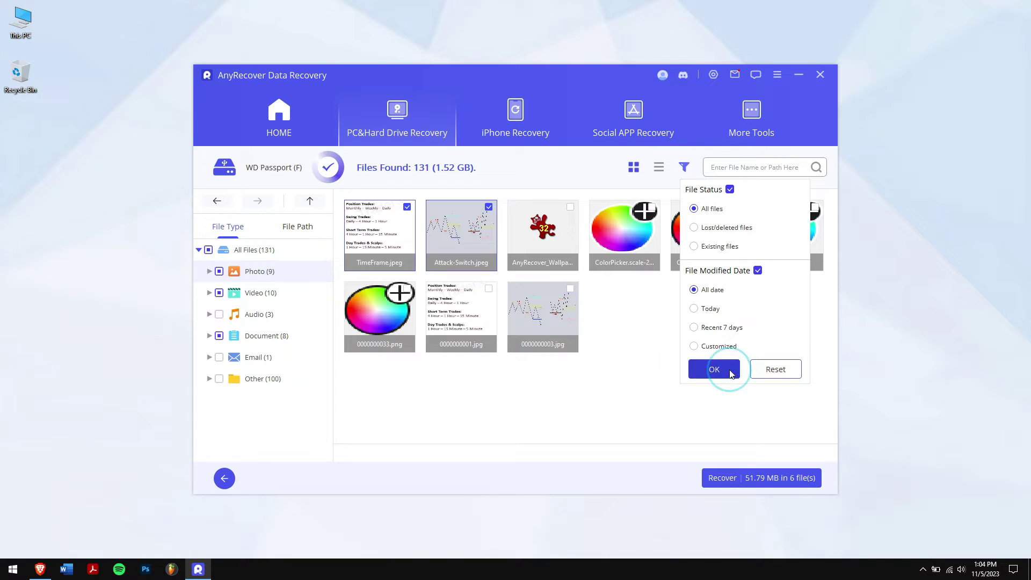
Recover the six marked files to Local Disk (E:).
{"action": "left_click", "coordinate": [774, 477]}
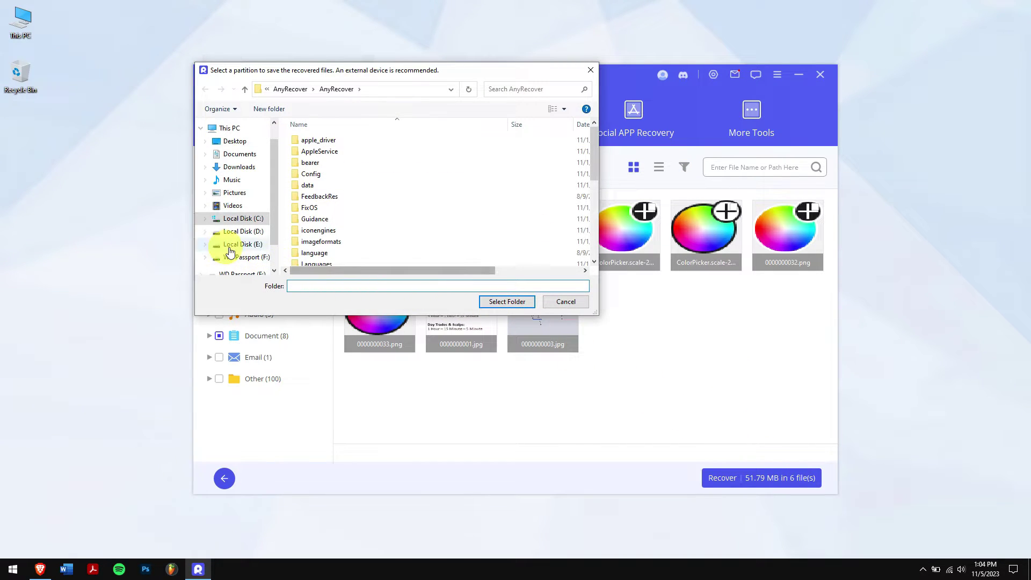
{"action": "left_click", "coordinate": [242, 245]}
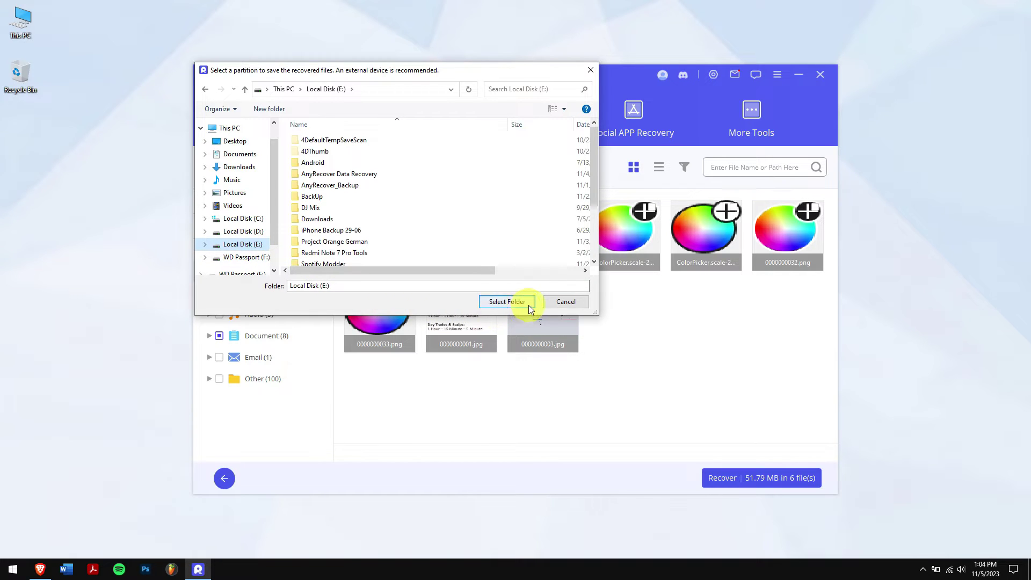
{"action": "left_click", "coordinate": [528, 305]}
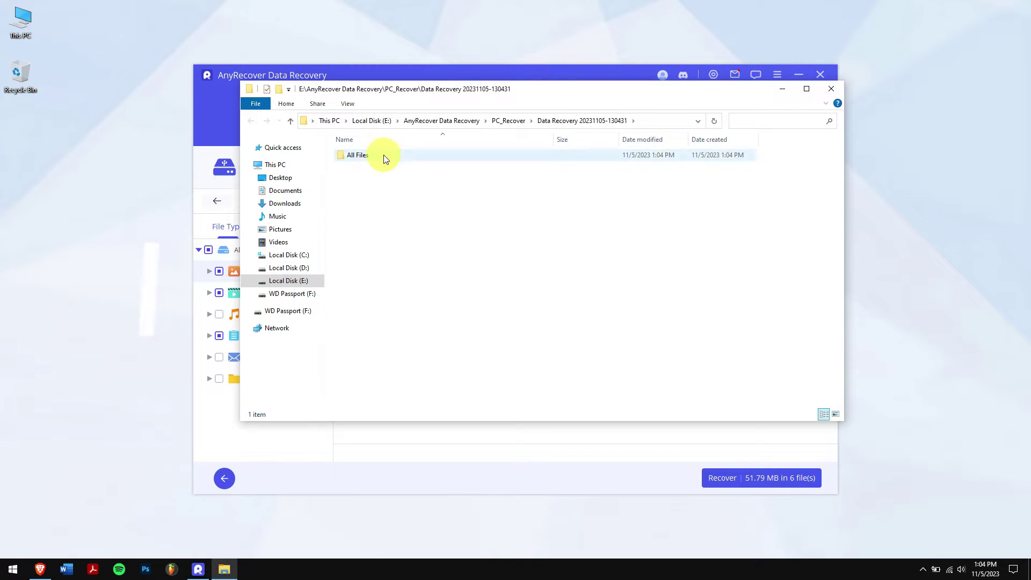
Browse the output folder All Files > Photo > JPEG to see the recovered photos.
{"action": "double_click", "coordinate": [385, 158]}
{"action": "double_click", "coordinate": [385, 157]}
{"action": "double_click", "coordinate": [385, 156]}
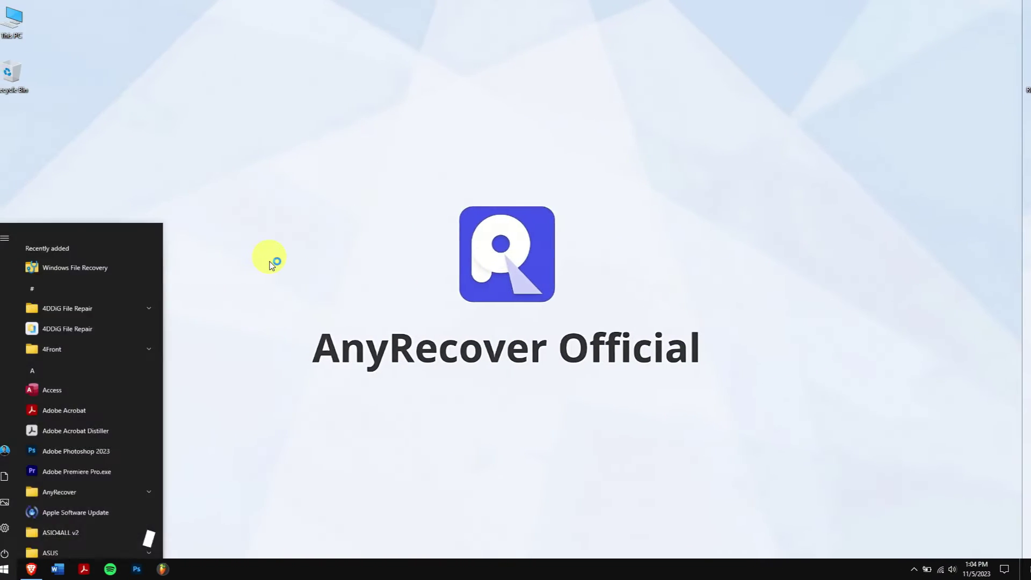
Launch Microsoft Store and find the Windows File Recovery app page through its search.
{"action": "type", "text": "store"}
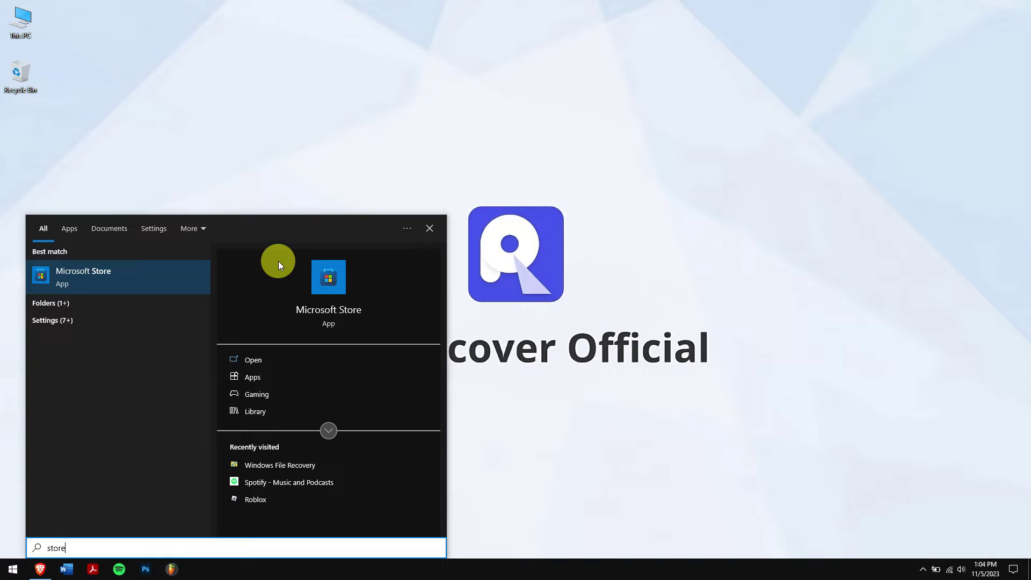
{"action": "key", "text": "Return"}
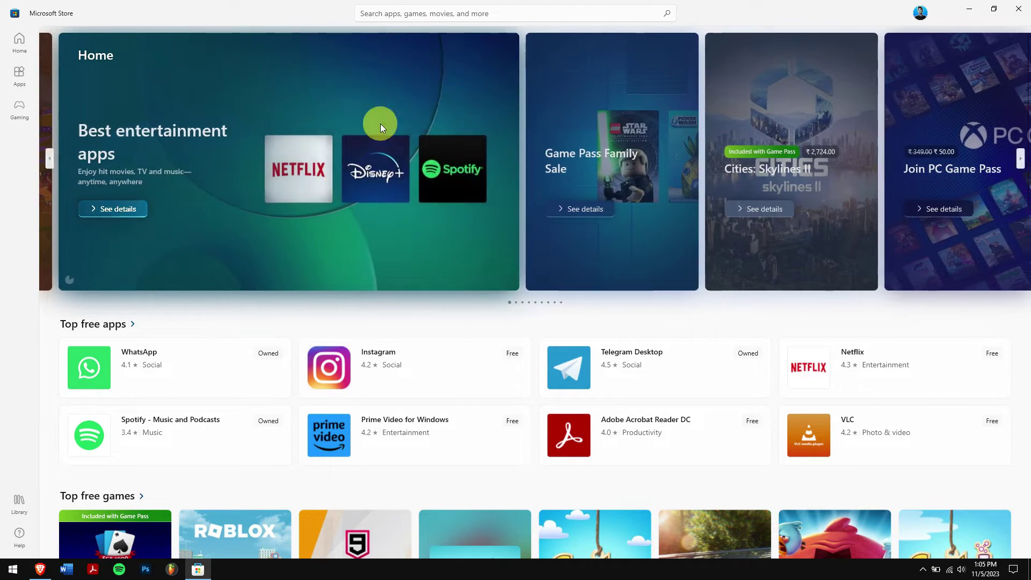
{"action": "left_click", "coordinate": [462, 12]}
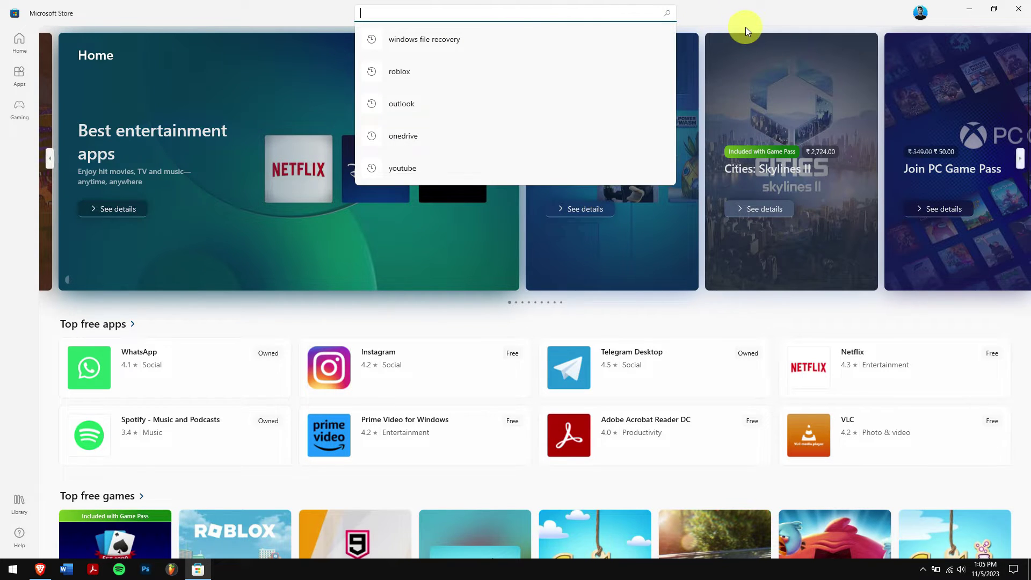
{"action": "left_click", "coordinate": [577, 35]}
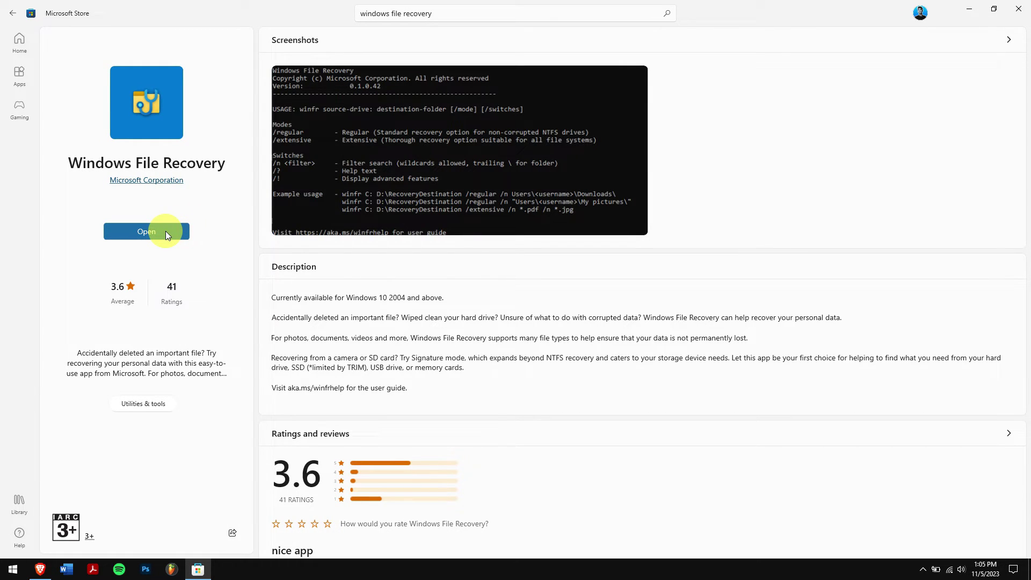
Run 'winfr F: E:\DataRecovery /extensive' in Windows File Recovery and answer y to continue.
{"action": "left_click", "coordinate": [166, 231]}
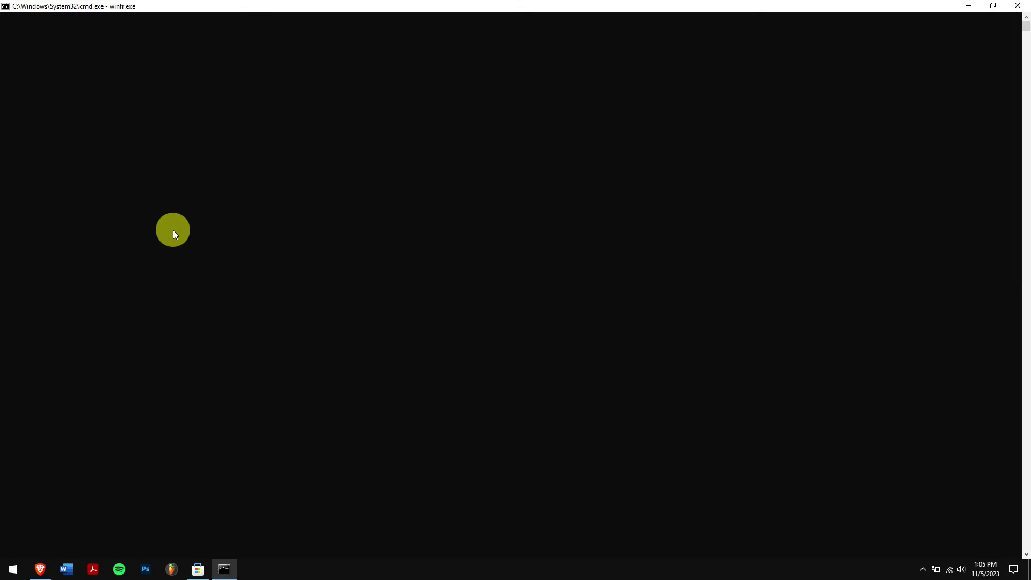
{"action": "type", "text": "winfr X: E:\\DataRecovery /extensive"}
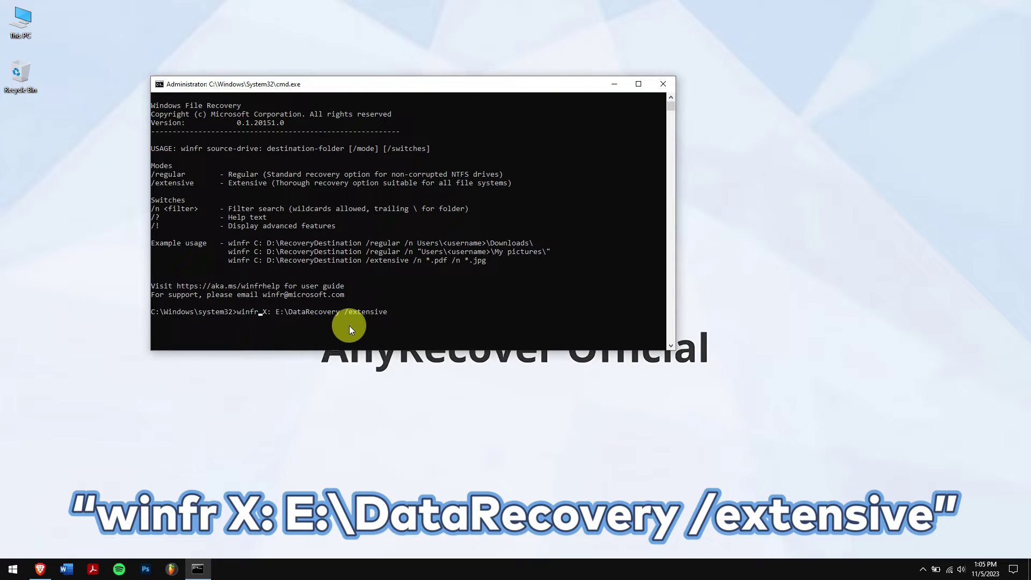
{"action": "key", "text": "Delete"}
{"action": "type", "text": "F"}
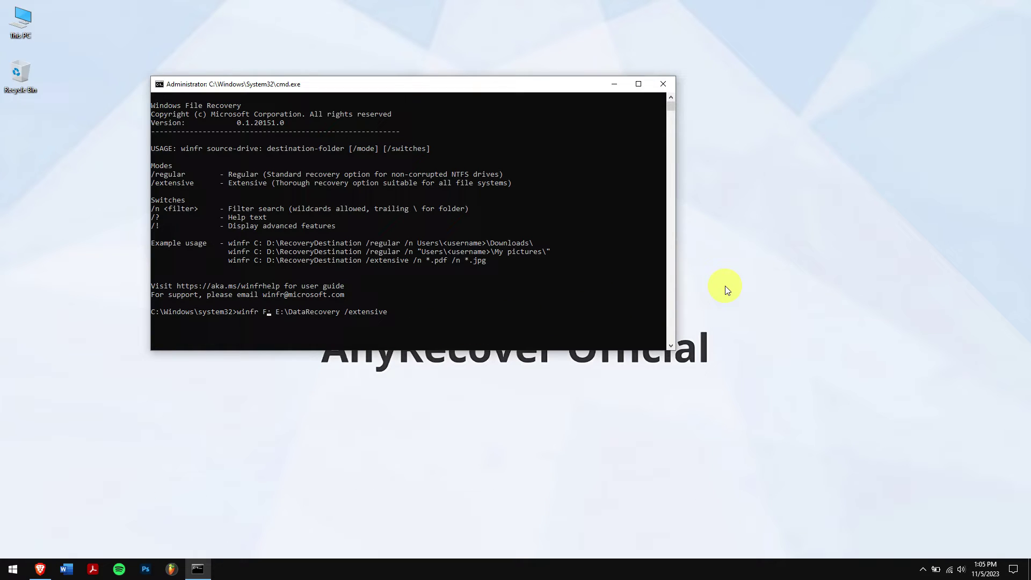
{"action": "key", "text": "Return"}
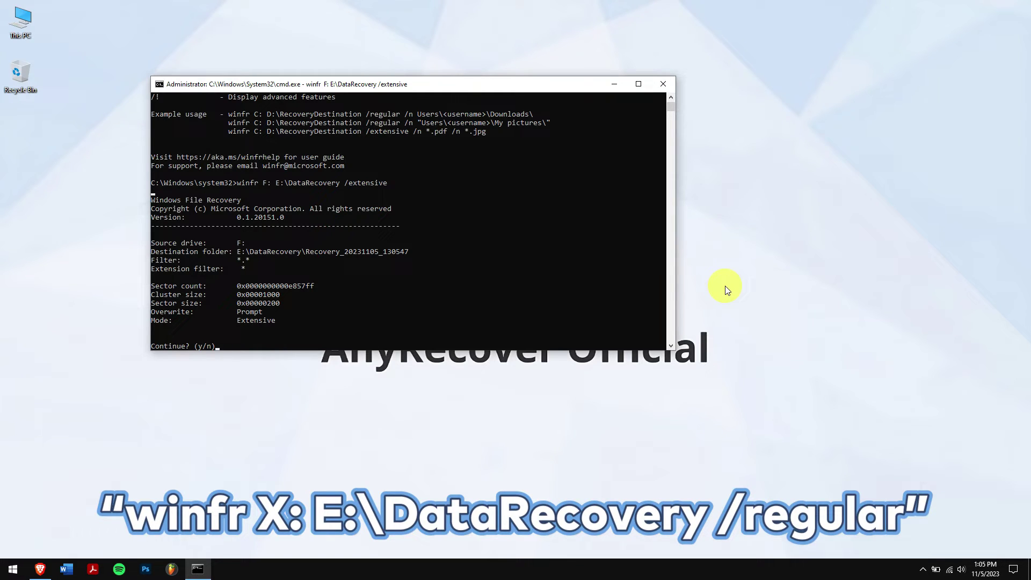
{"action": "key", "text": "y"}
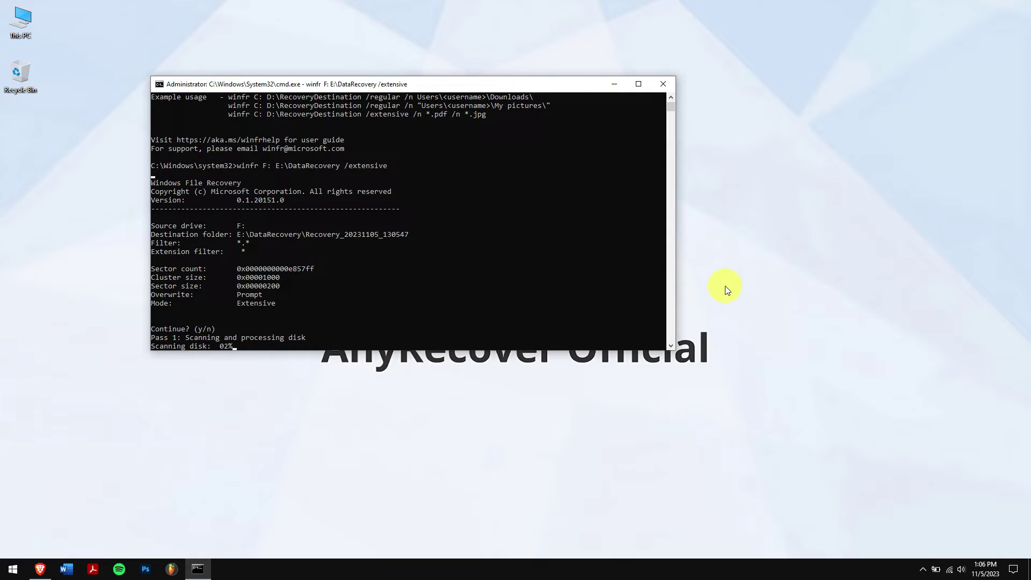
Go to the AnyRecover pricing page in Brave and buy the Lifetime Plan.
{"action": "left_click", "coordinate": [41, 569]}
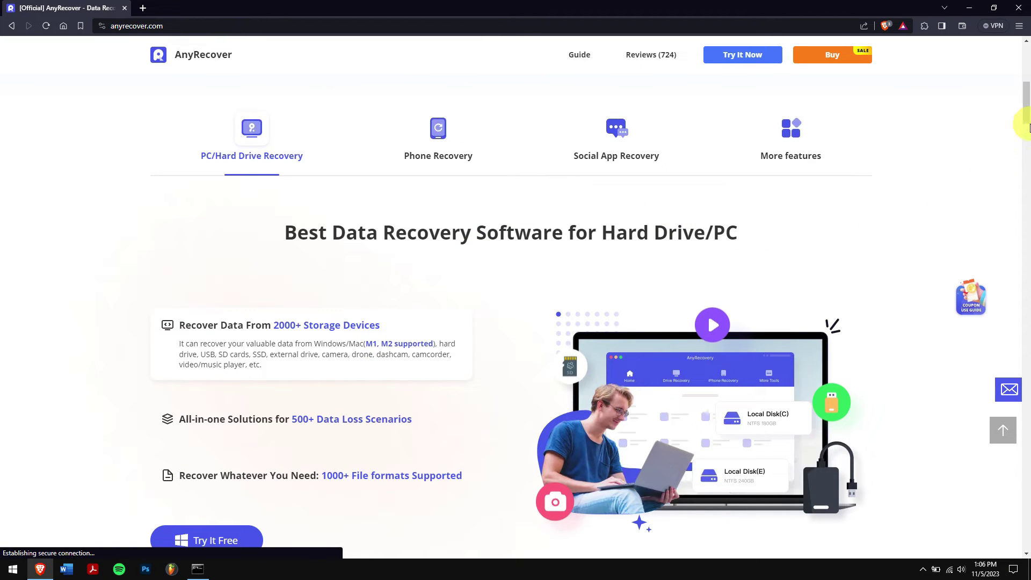
{"action": "left_click_drag", "start_coordinate": [1027, 123], "coordinate": [1026, 80]}
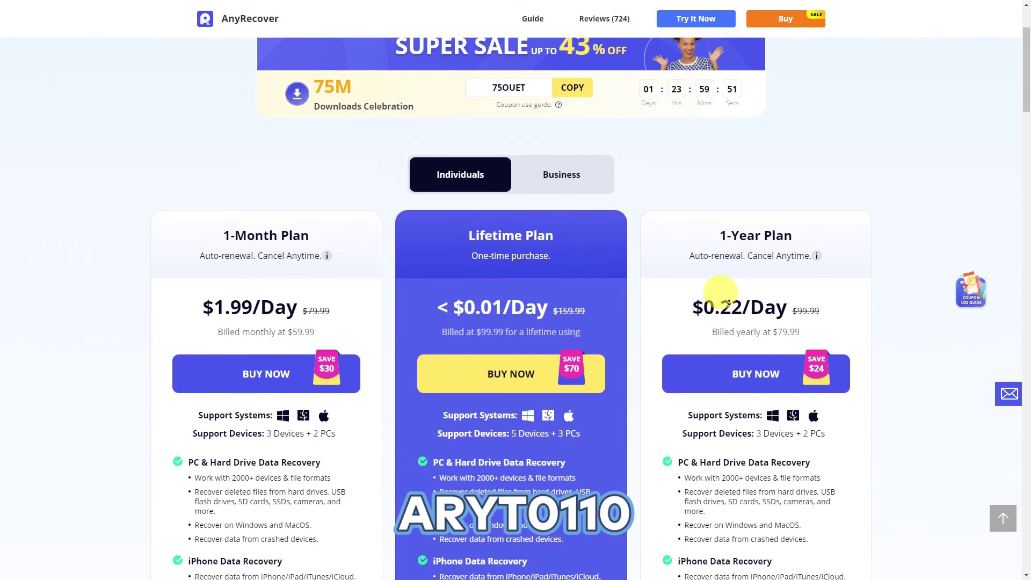
{"action": "scroll", "coordinate": [730, 302], "scroll_direction": "down", "scroll_amount": 1}
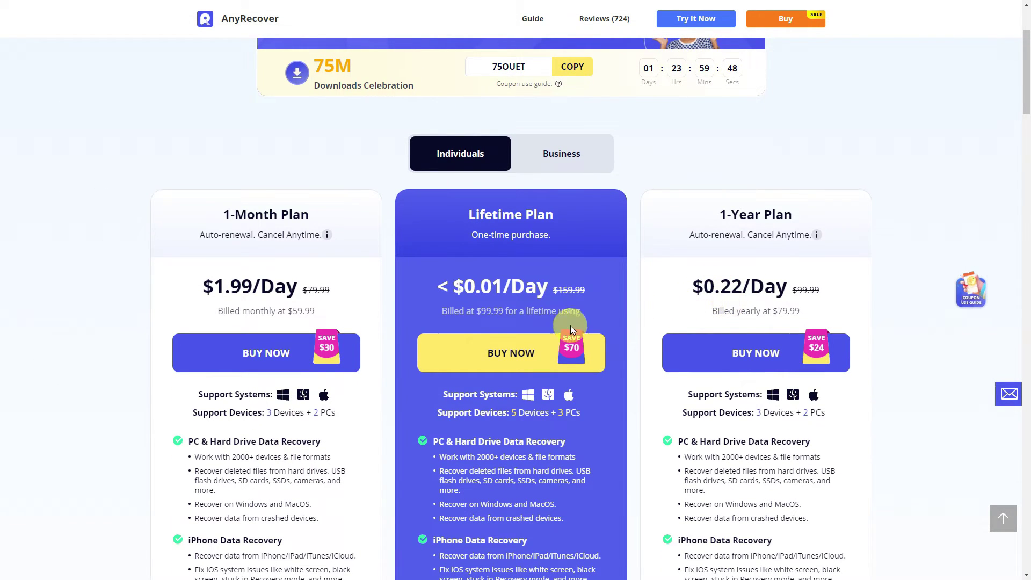
{"action": "left_click", "coordinate": [533, 343]}
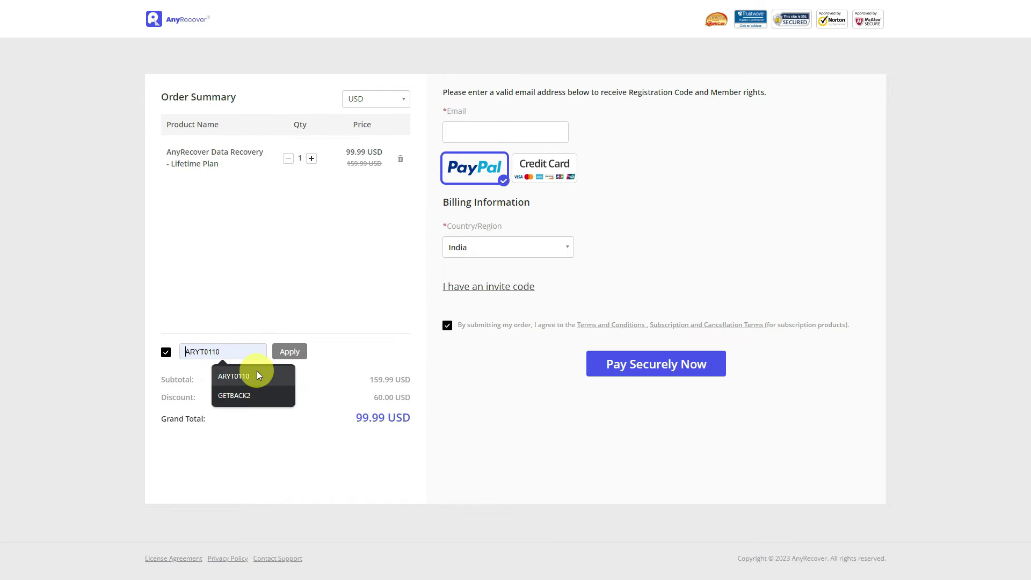
Apply coupon ARYT0110 at checkout, bringing the total down to 89.99 USD.
{"action": "left_click", "coordinate": [257, 369]}
{"action": "left_click", "coordinate": [289, 352]}
{"action": "left_click_drag", "start_coordinate": [342, 431], "coordinate": [426, 433]}
{"action": "left_click", "coordinate": [426, 433]}
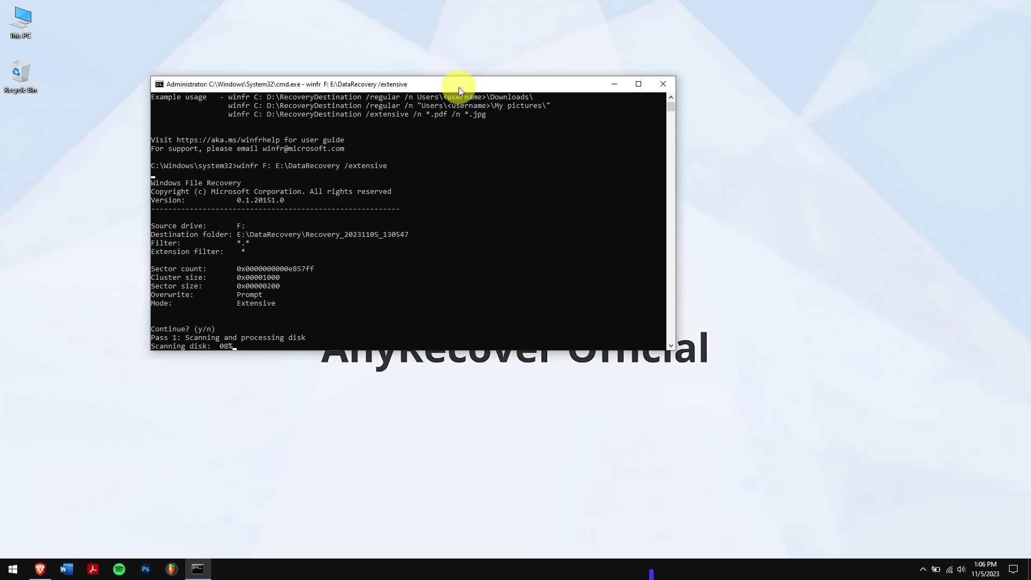
Drag the Command Prompt window lower right while the winfr scan of drive F: continues at 08%.
{"action": "left_click_drag", "start_coordinate": [459, 88], "coordinate": [658, 157]}
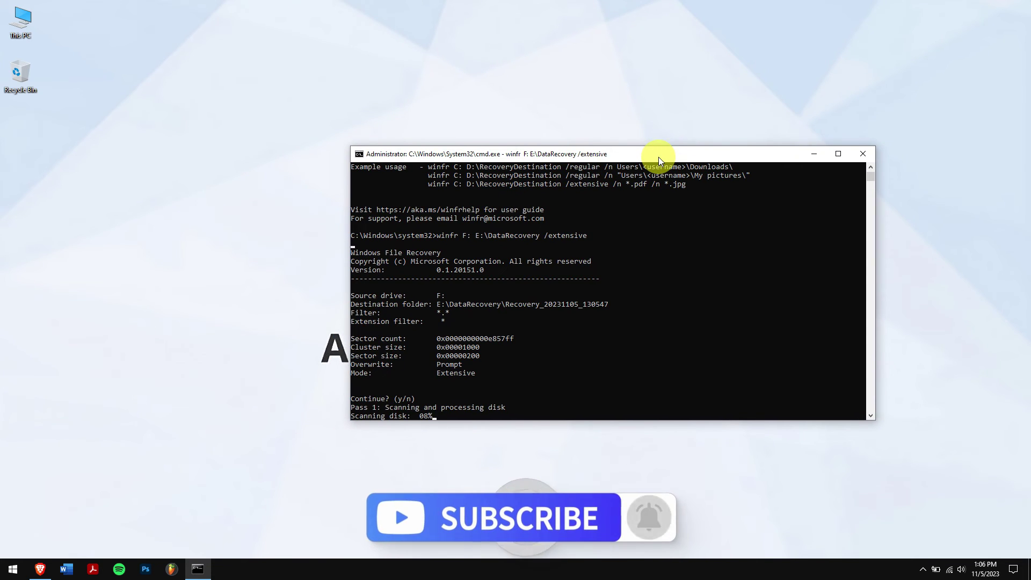